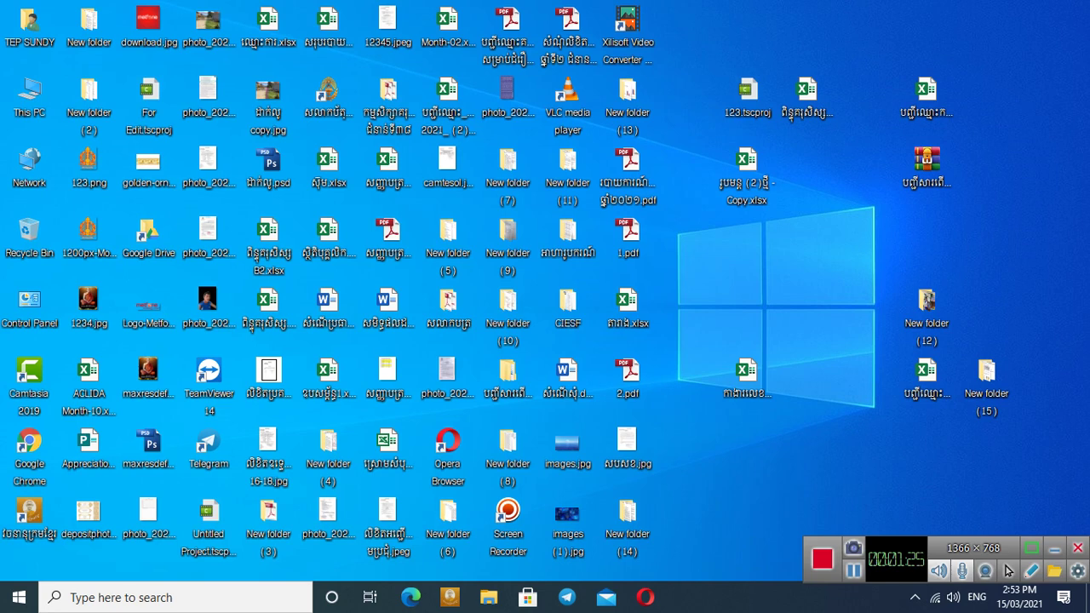
Open the Windows 10 Start menu with its full list of installed apps
left_click(1032, 571)
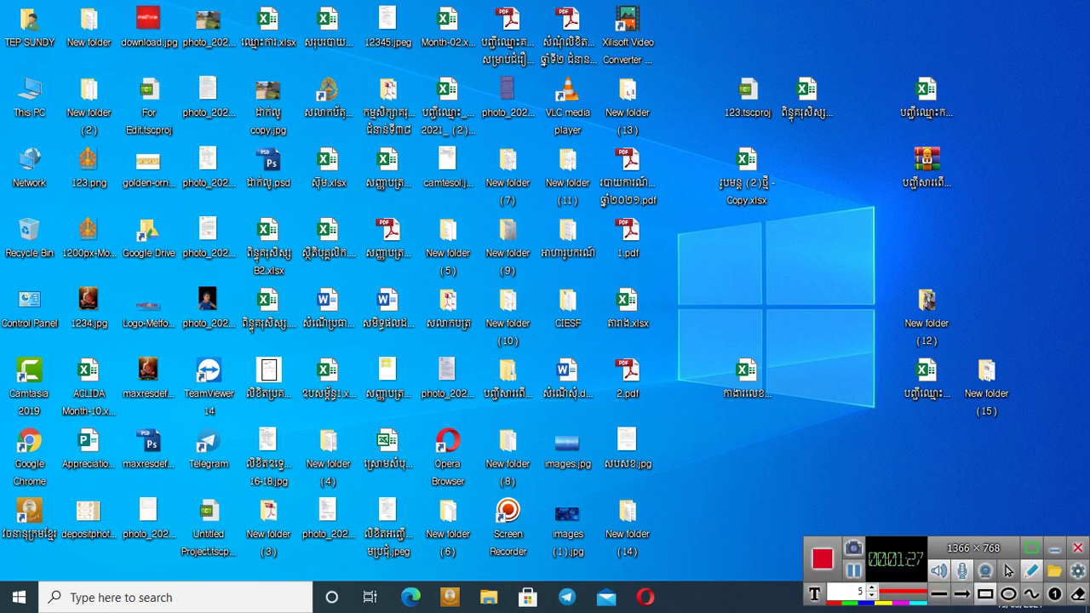
left_click_drag(2, 564, 43, 612)
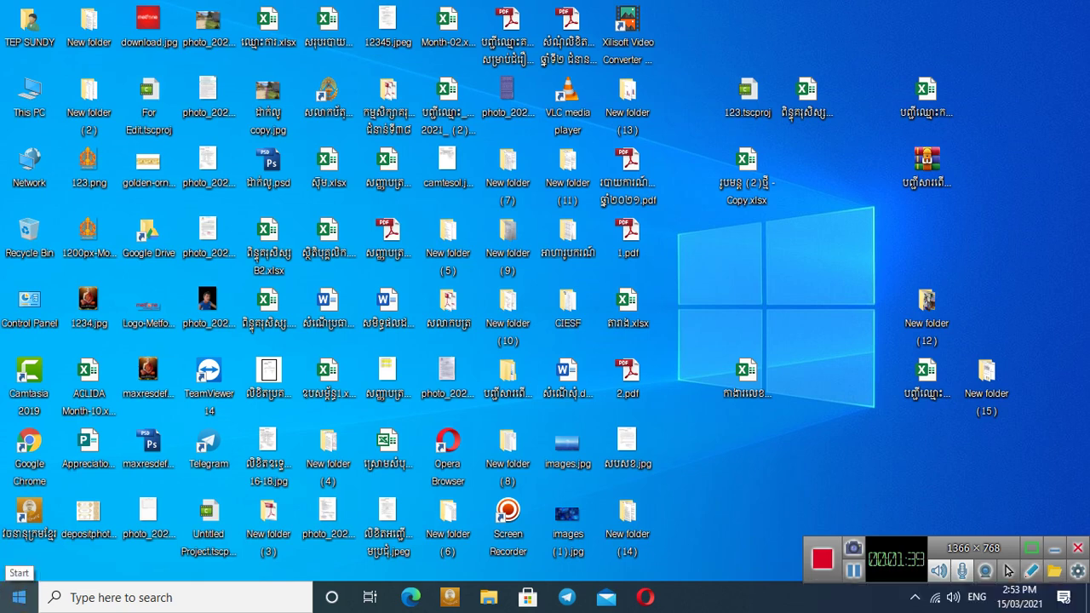
left_click(19, 597)
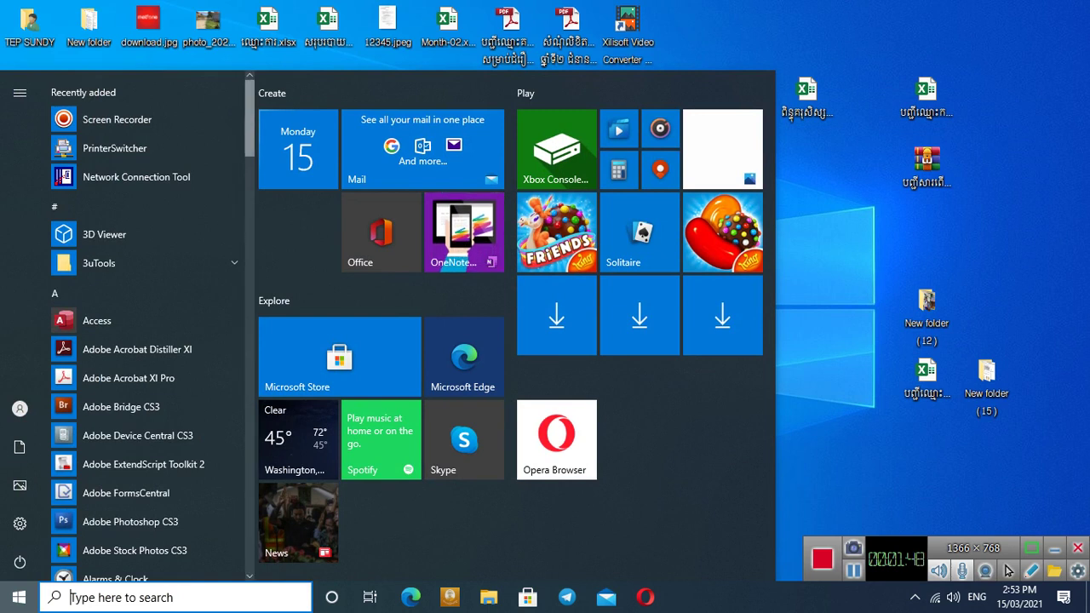
Scroll the alphabetical app list down to the W section where Word appears
scroll(145, 324, "down", 1)
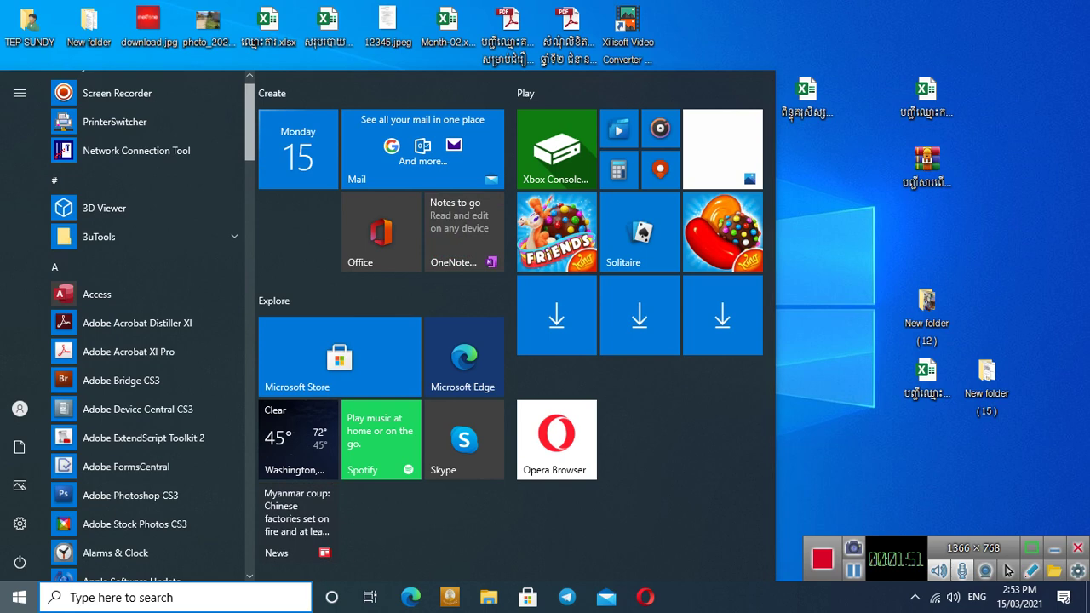
scroll(145, 324, "down", 2)
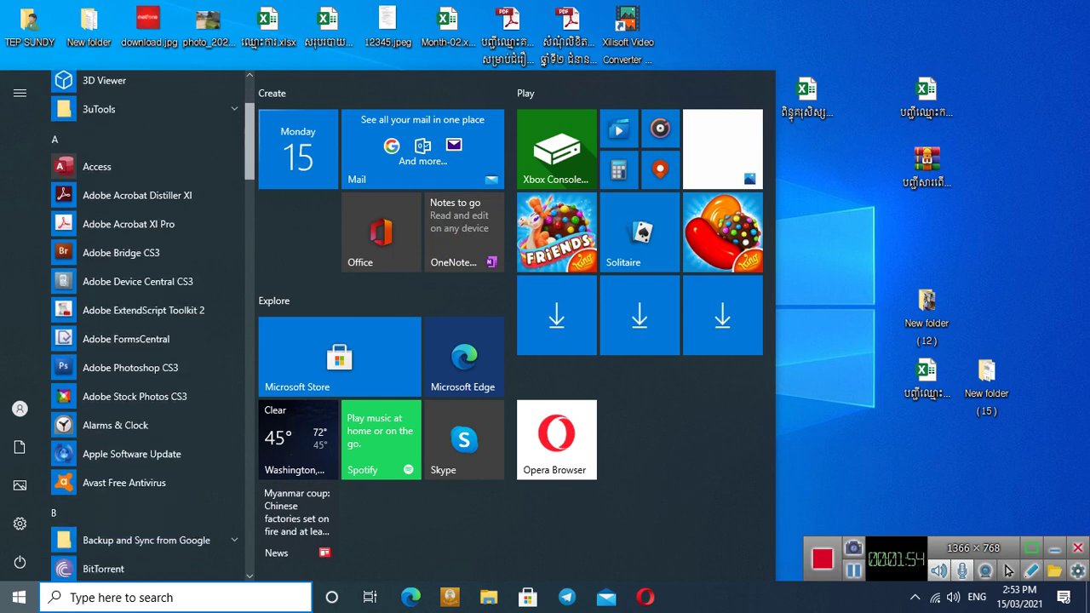
scroll(144, 323, "down", 2)
scroll(145, 324, "down", 2)
scroll(145, 324, "down", 1)
scroll(145, 324, "down", 2)
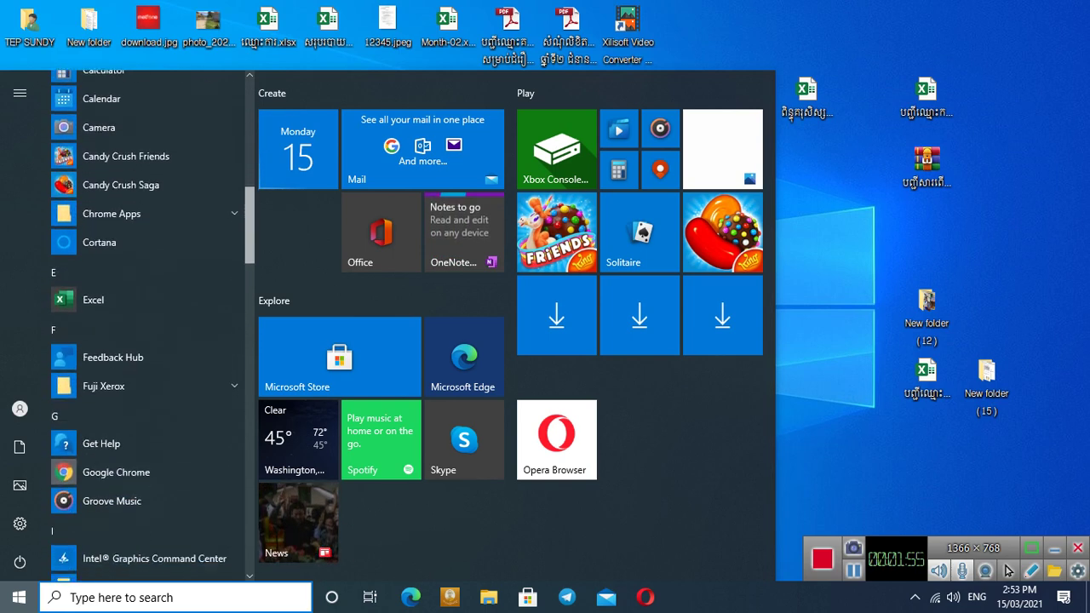
scroll(145, 324, "down", 3)
scroll(145, 324, "down", 1)
scroll(144, 323, "down", 1)
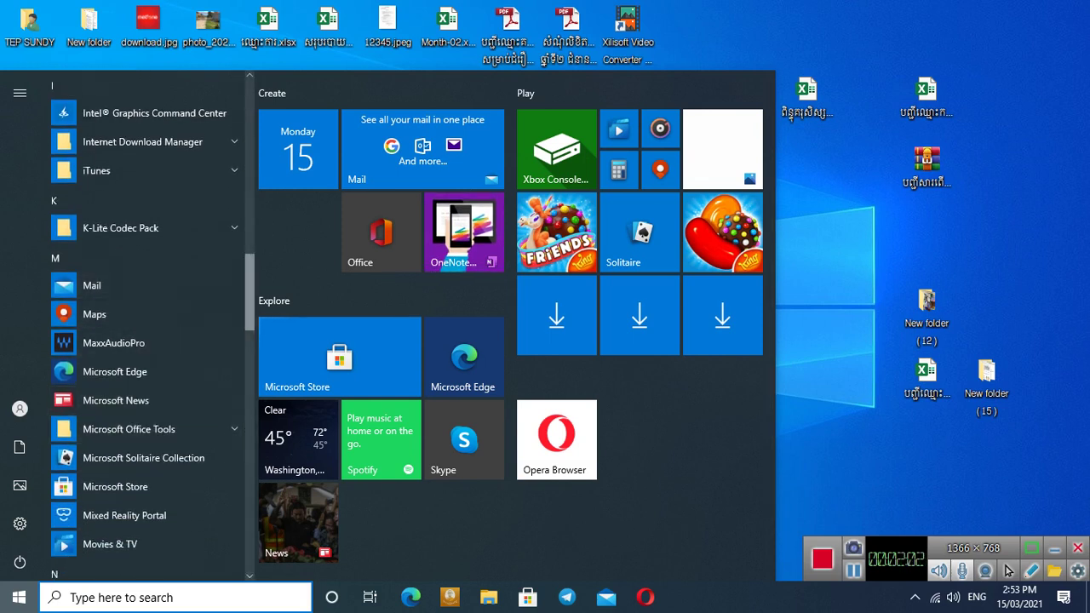
scroll(145, 324, "down", 2)
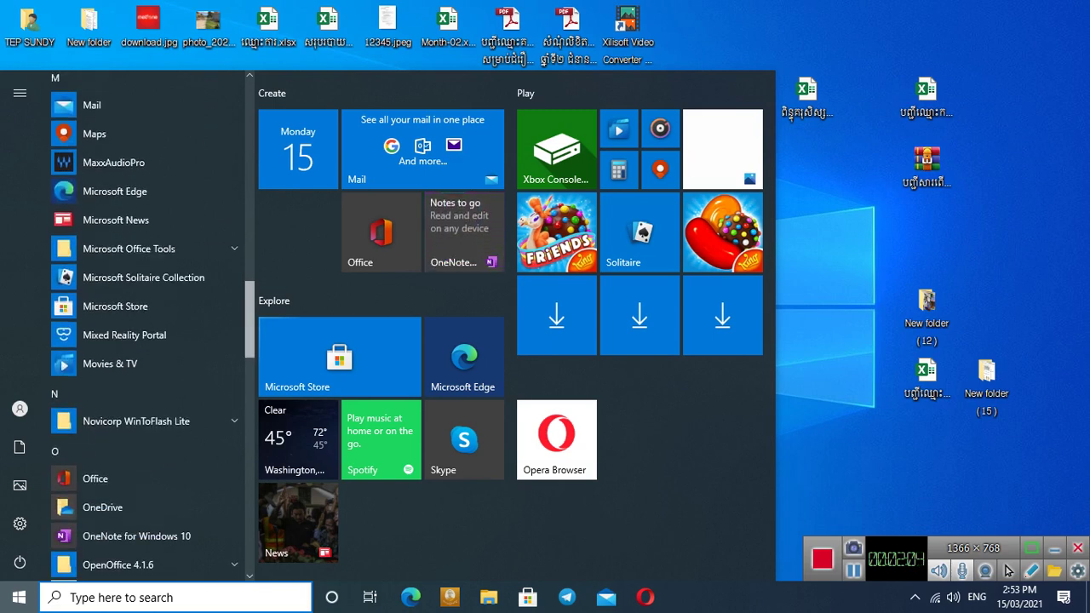
scroll(145, 323, "down", 3)
scroll(145, 323, "down", 2)
scroll(145, 323, "down", 2)
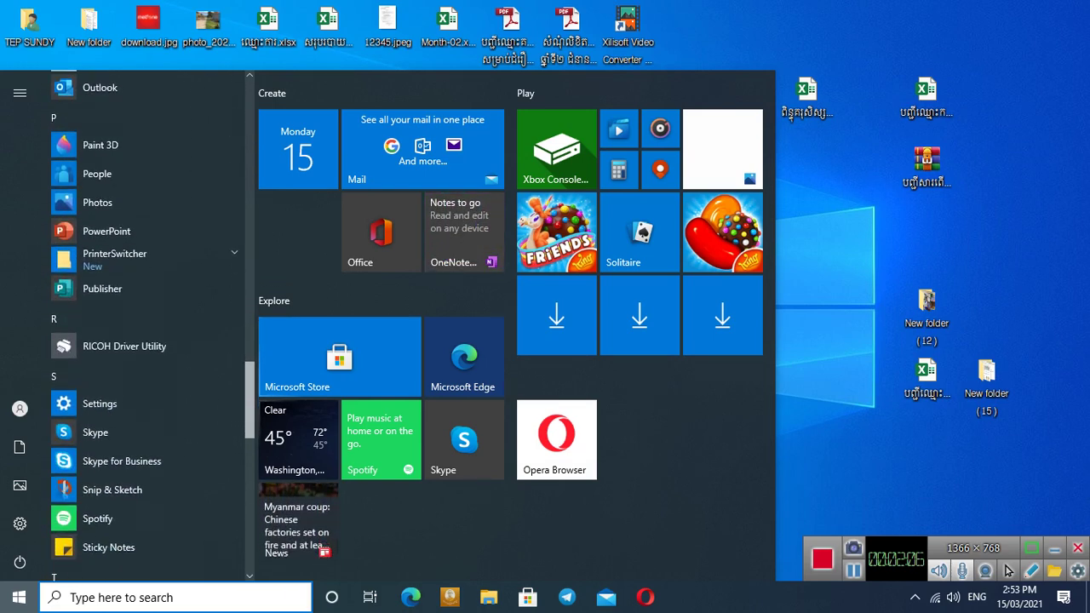
scroll(145, 324, "down", 2)
scroll(145, 323, "down", 3)
scroll(145, 324, "down", 1)
scroll(145, 324, "down", 2)
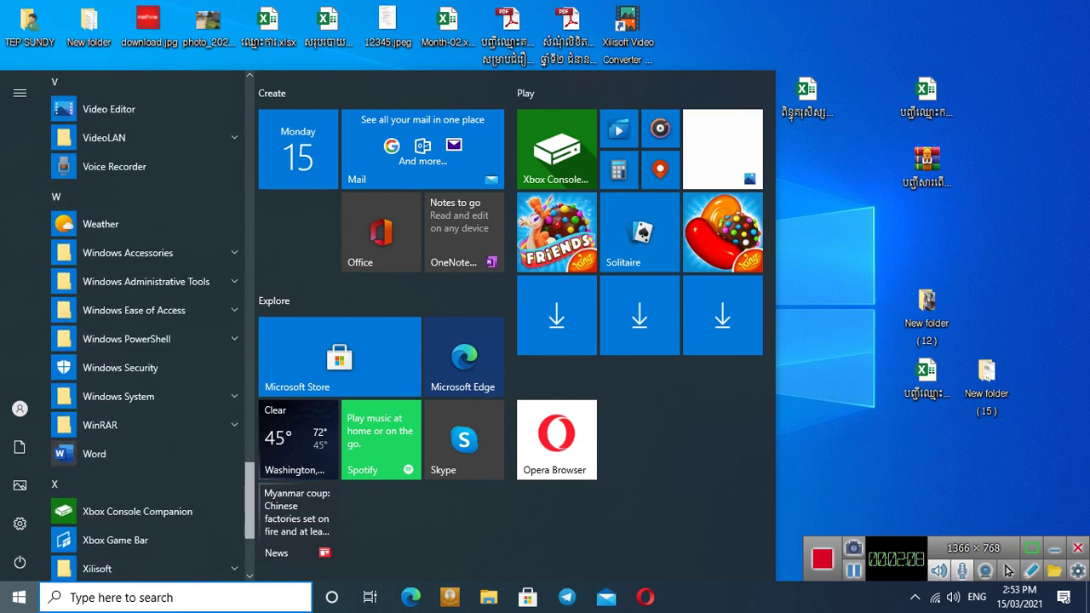
scroll(145, 323, "down", 1)
scroll(145, 323, "down", 1)
scroll(145, 324, "up", 1)
scroll(145, 324, "up", 1)
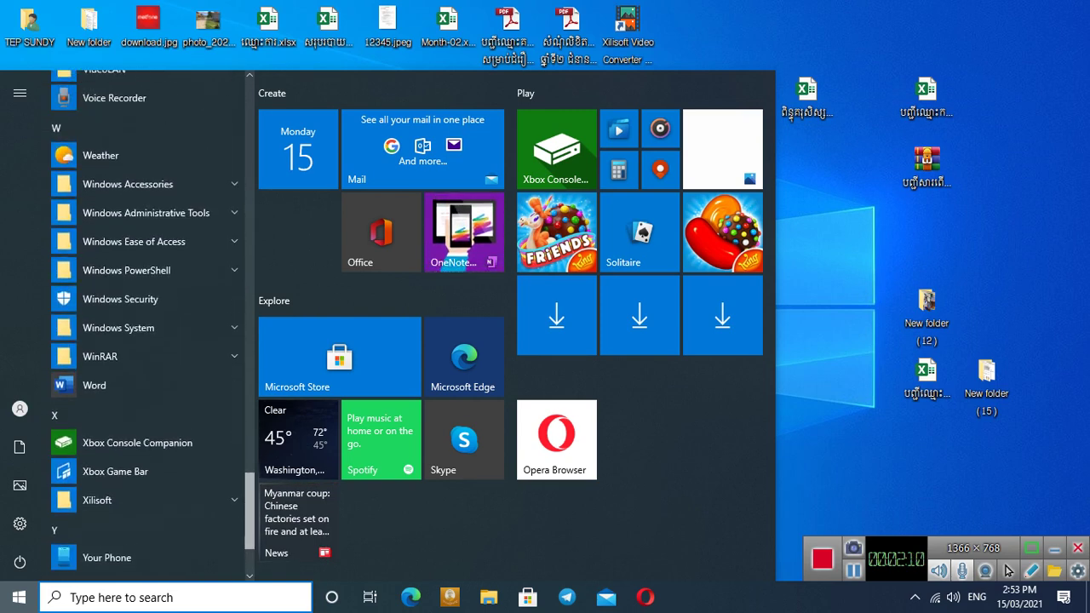
scroll(144, 324, "up", 2)
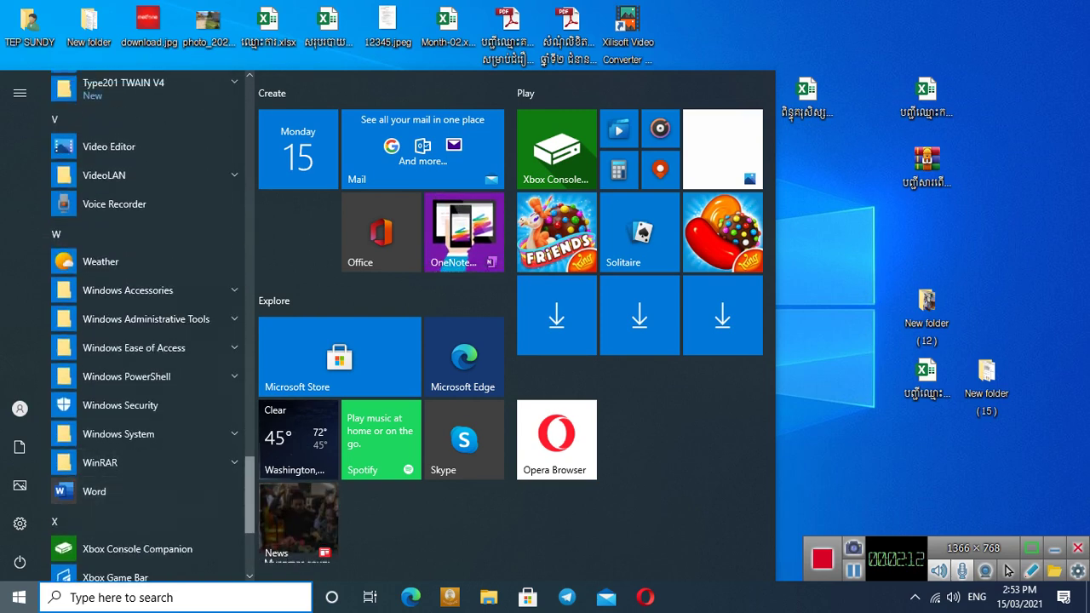
mouse_move(250, 495)
left_mouse_down()
mouse_move(250, 334)
mouse_move(250, 534)
mouse_move(249, 122)
mouse_move(250, 503)
left_mouse_up()
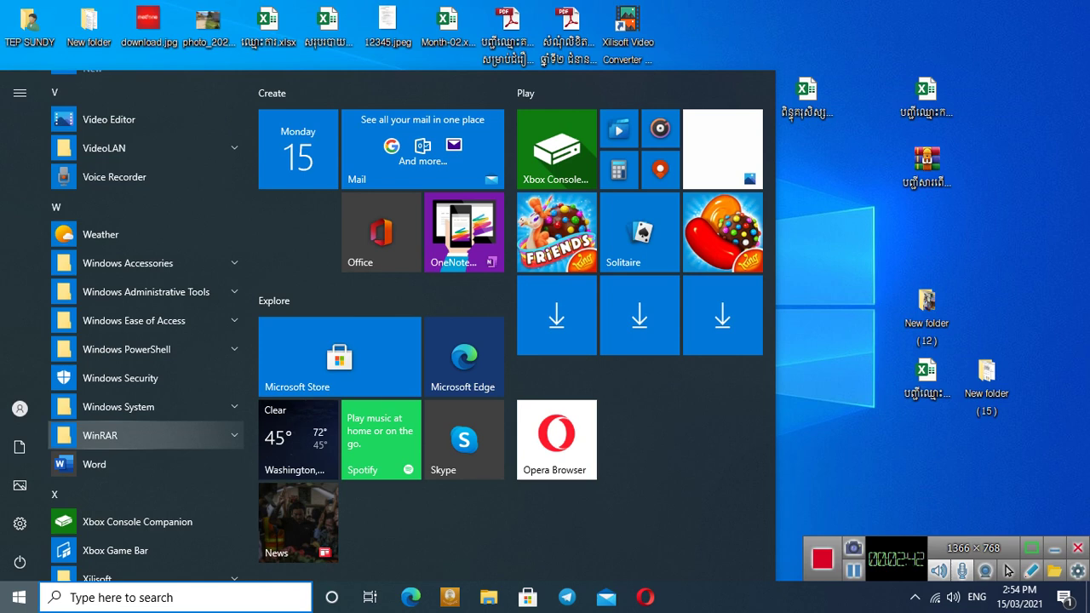
Start Word from the Start menu app list and create a blank document, Document1
left_click(93, 464)
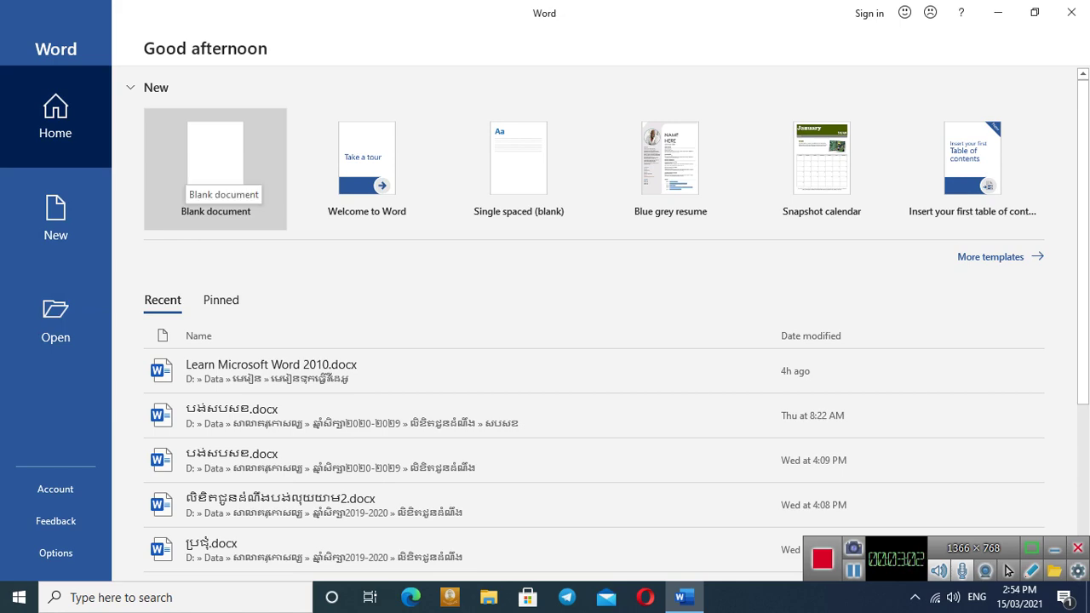
left_click(215, 175)
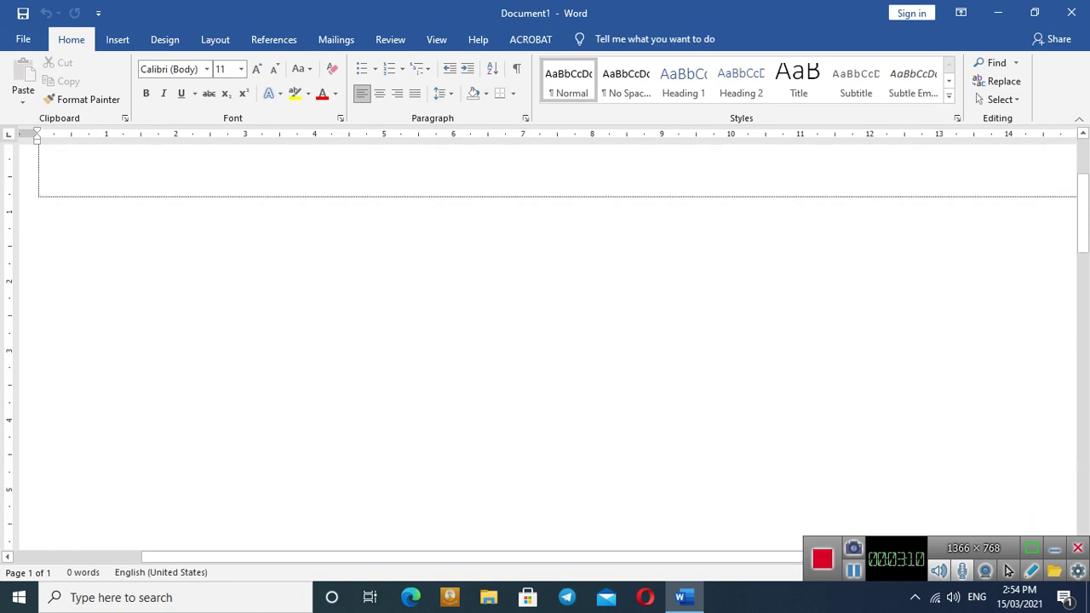
Close Word and its empty Document1 with Alt+F4, returning to the desktop
scroll(545, 341, "up", 3)
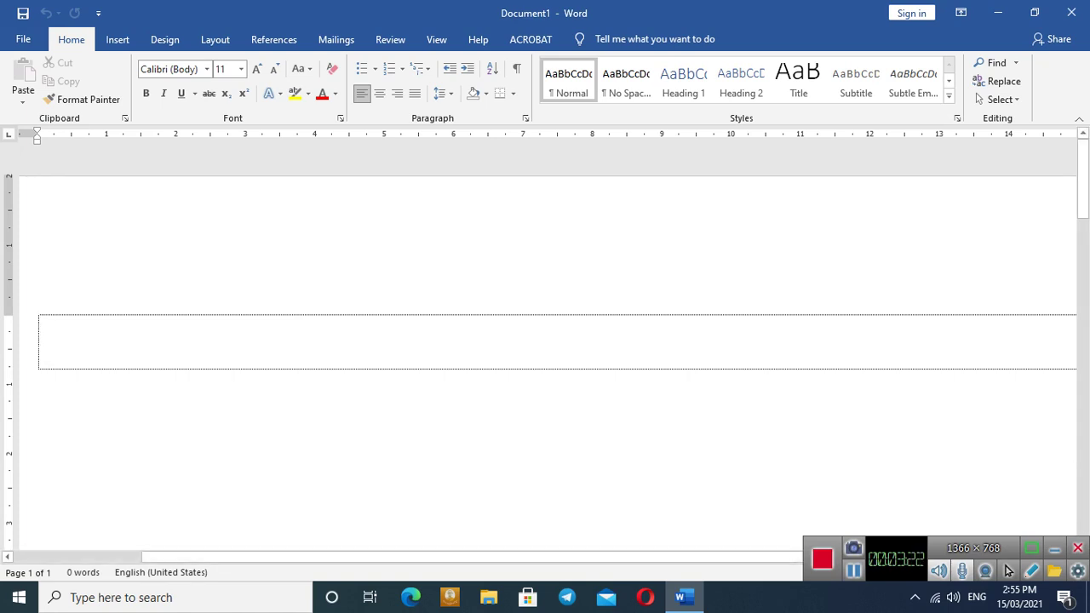
key("alt+F4")
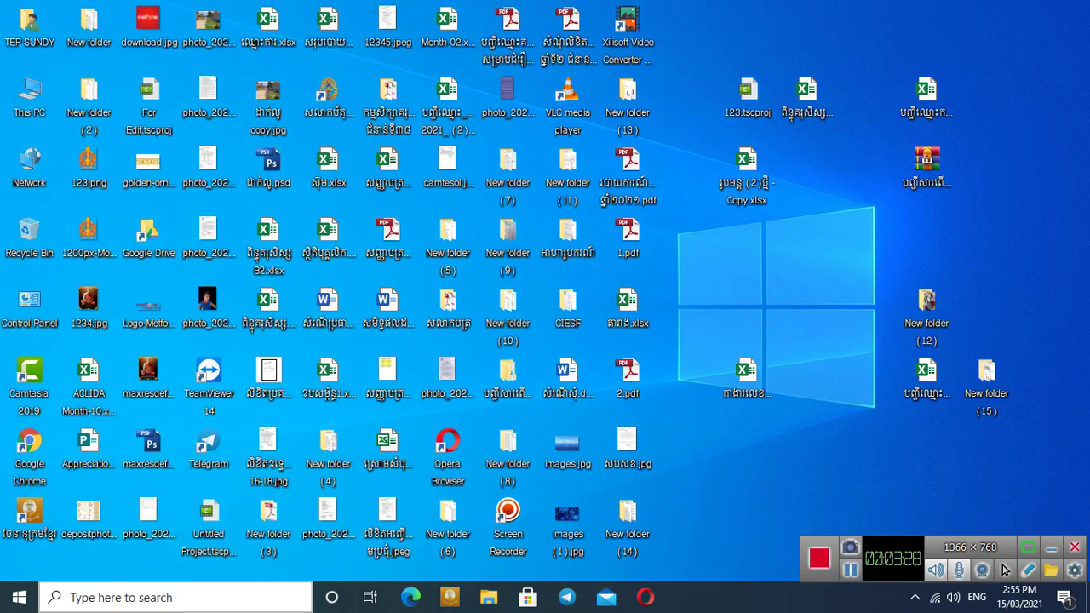
left_click(170, 597)
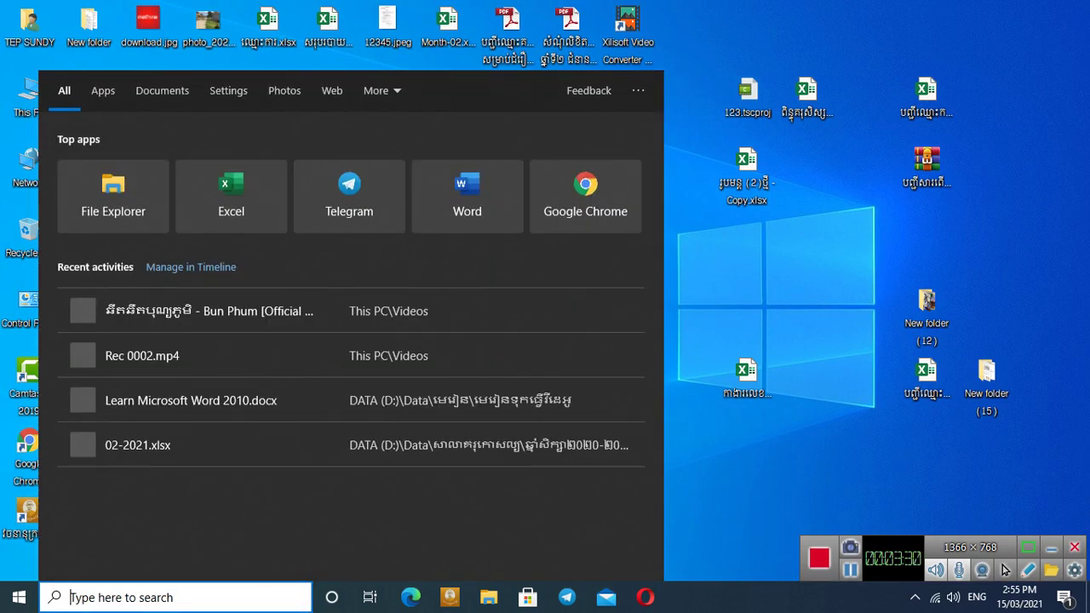
type("win")
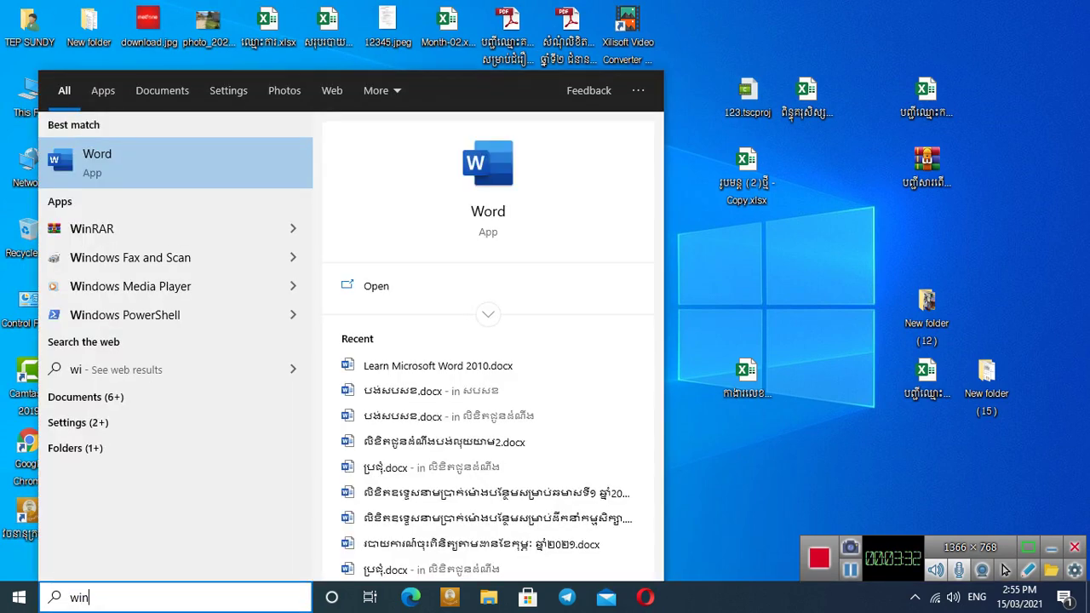
type("word")
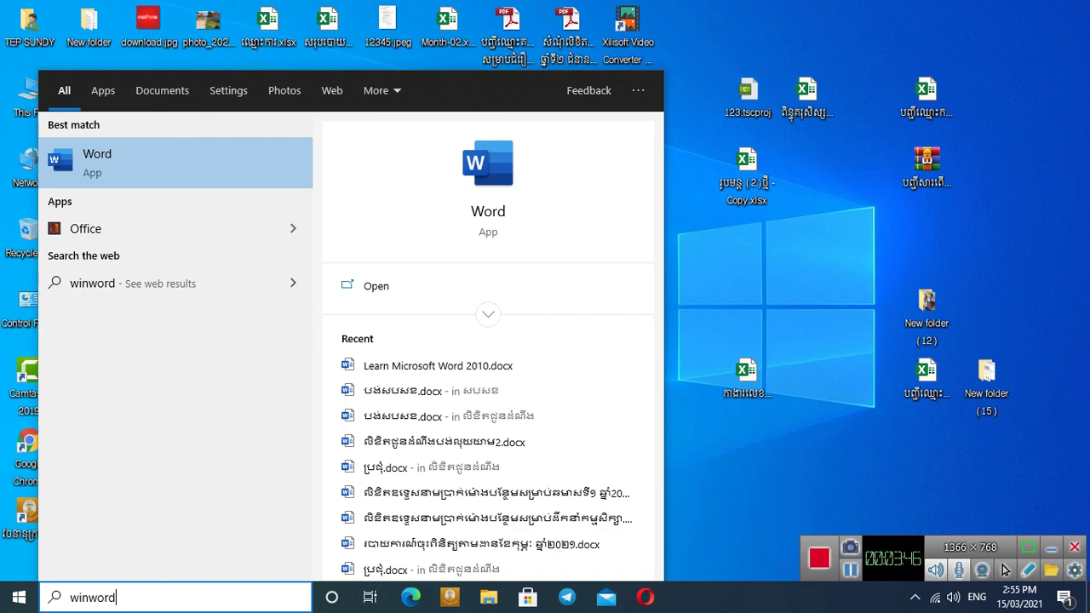
key("Return")
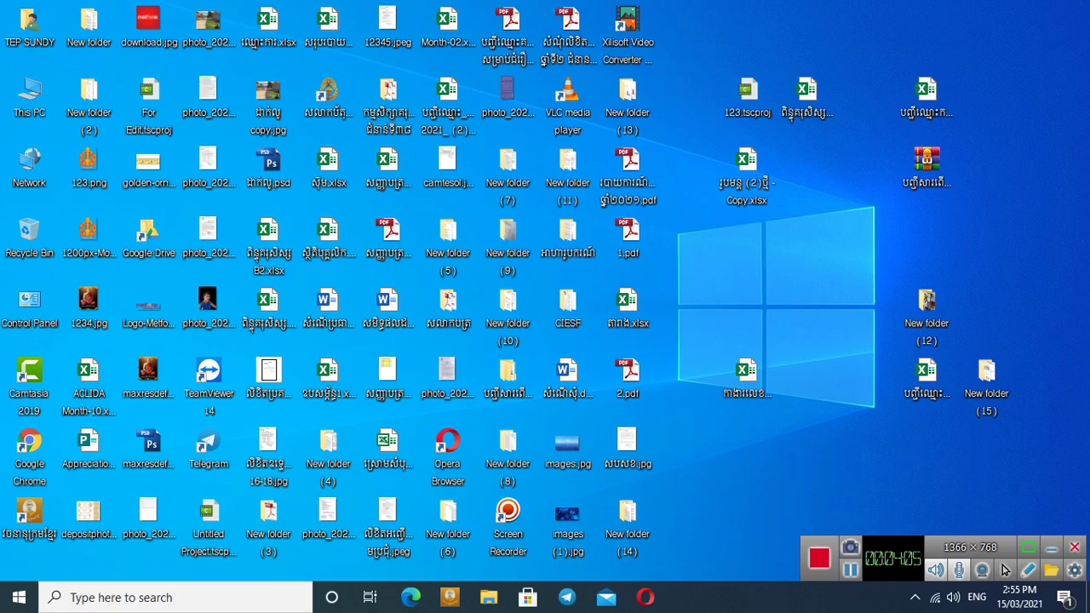
Bring up the Run dialog with Win+R and enter winword in the Open box
key("super")
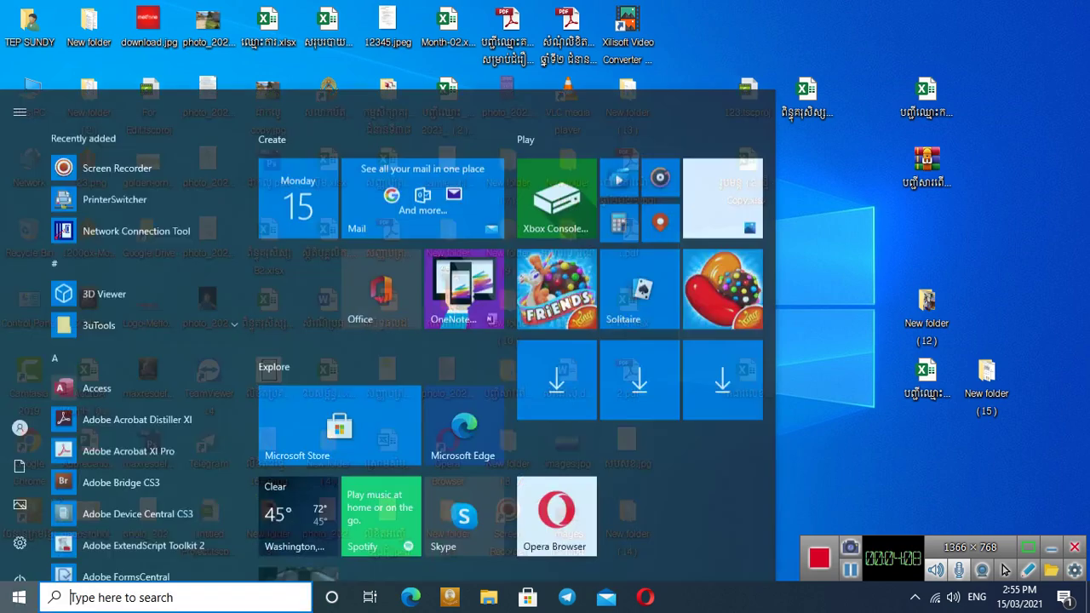
key("super")
key("super+r")
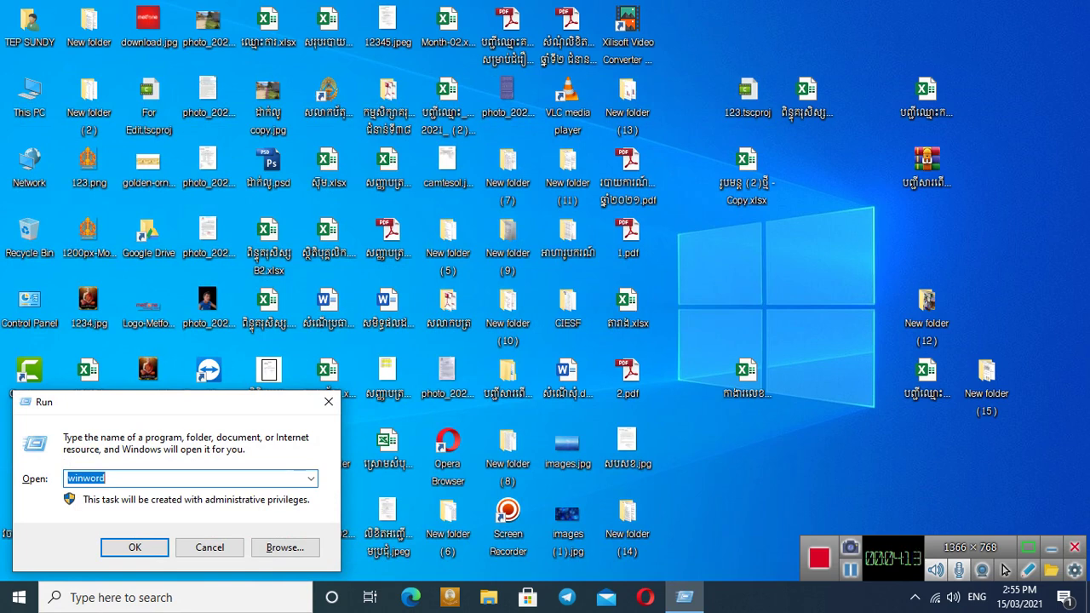
type("winw")
type("o")
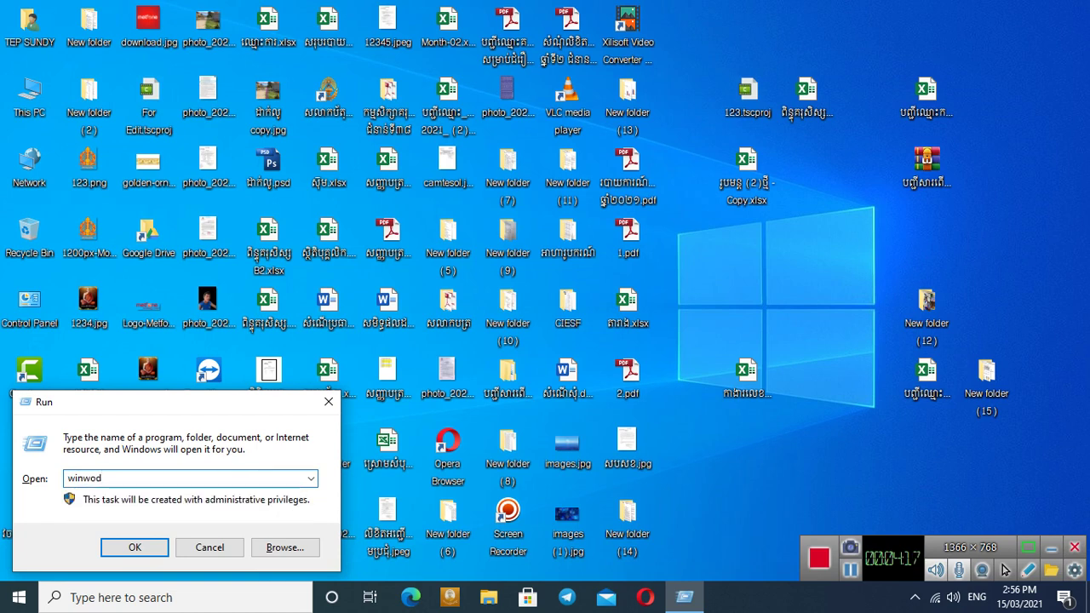
type("rd")
Run the winword command to start Word and create a new blank Document1
key("Return")
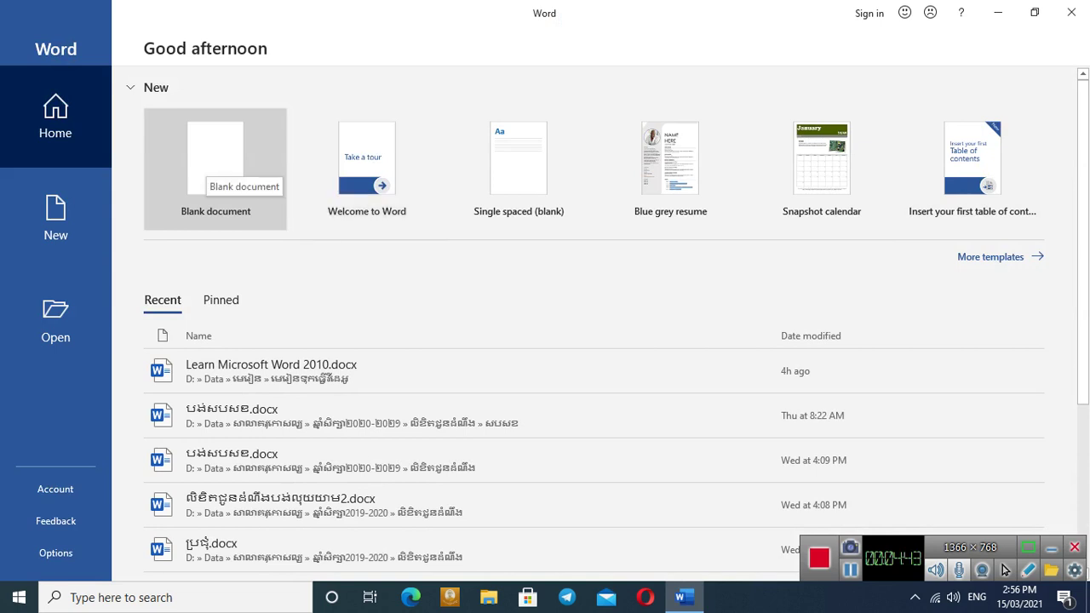
left_click(214, 166)
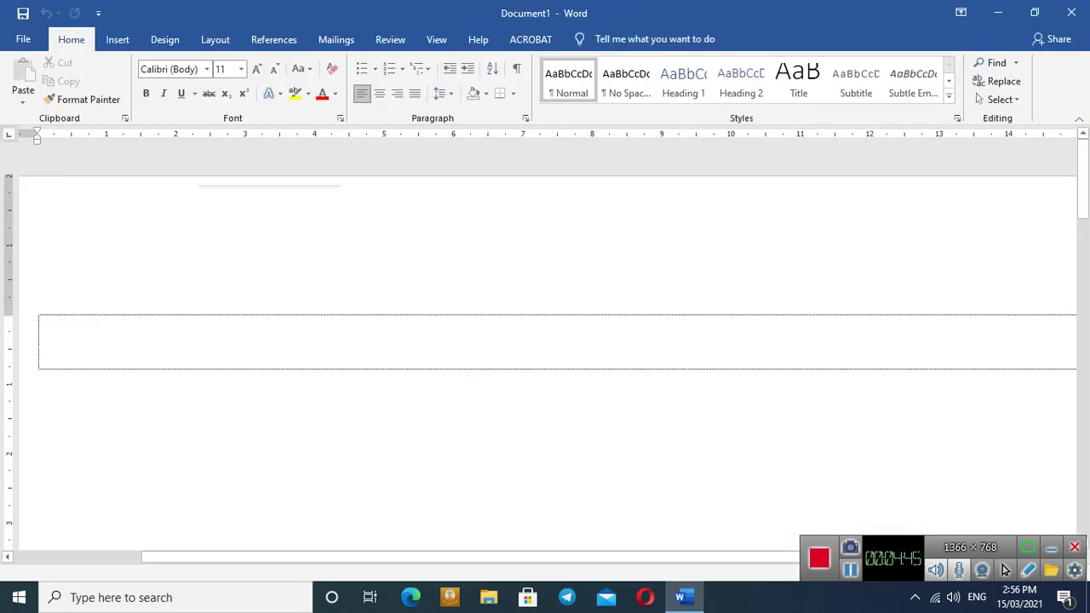